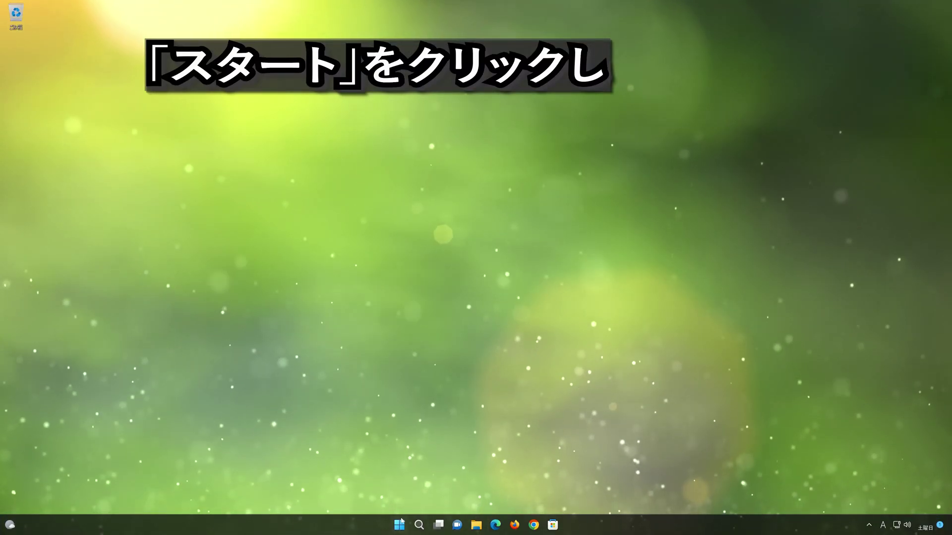
Step: Open the Start menu to search for メモリ診断 (Windows Memory Diagnostic)
{"action": "left_click", "coordinate": [399, 524]}
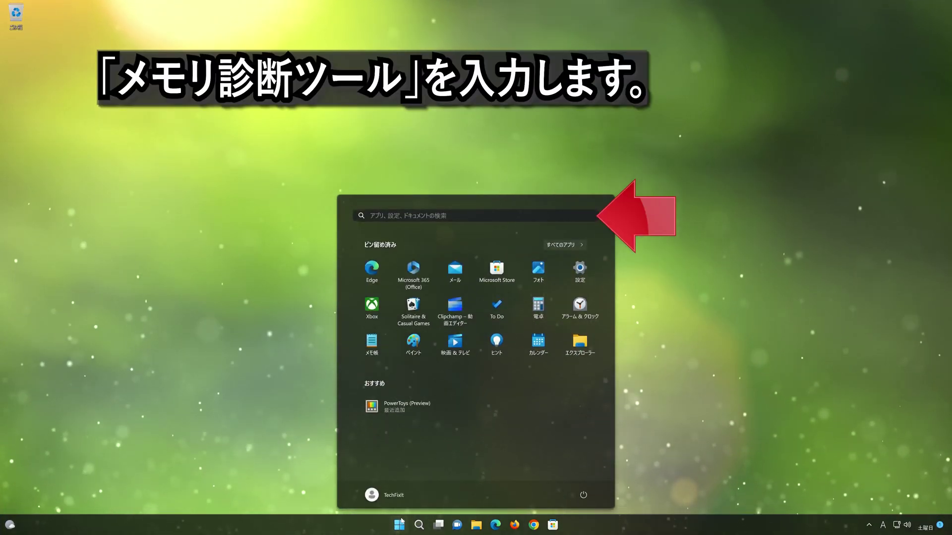
{"action": "type", "text": "メモリ診断"}
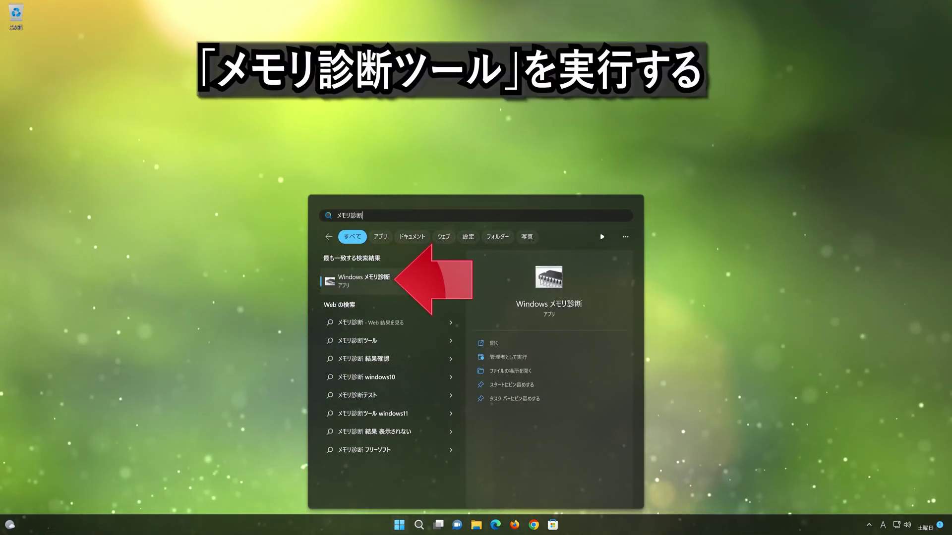
Step: Launch Windows メモリ診断 from the Start search results
{"action": "left_click", "coordinate": [402, 277]}
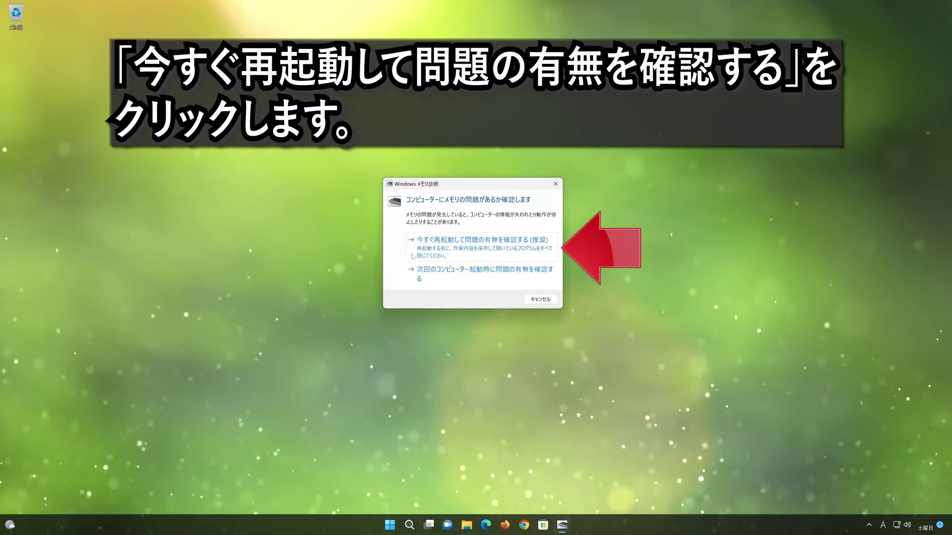